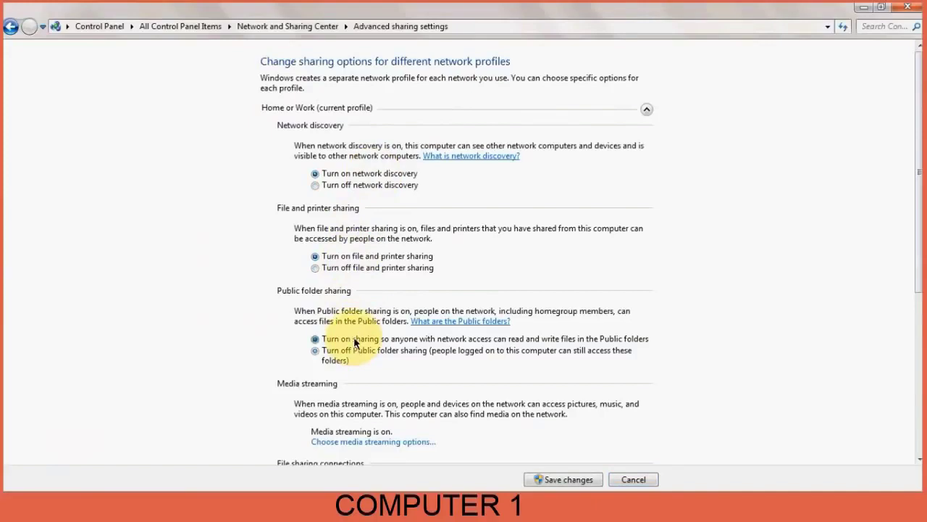
Review the remaining advanced sharing options for the Home or Work profile and save the changes
left_click_drag(920, 240, 914, 402)
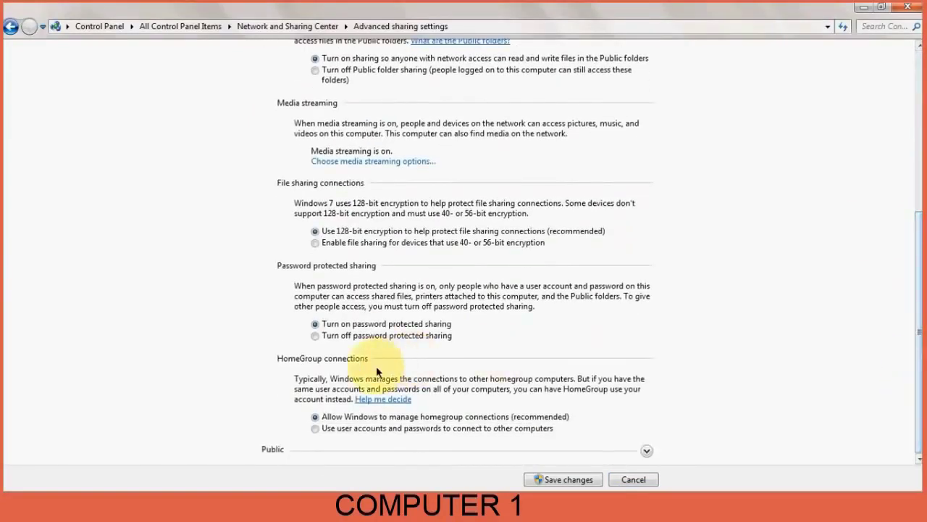
left_click(568, 480)
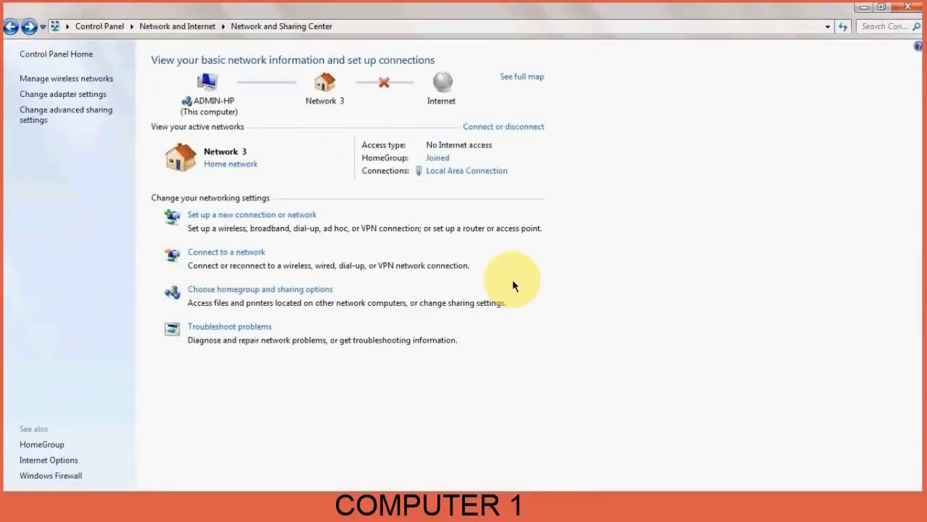
Set the Local Area Connection's IPv4 address to 192.168.1.1, subnet mask 255.255.255.0 and default gateway 192.168.1.2, and close the network windows
left_click(434, 171)
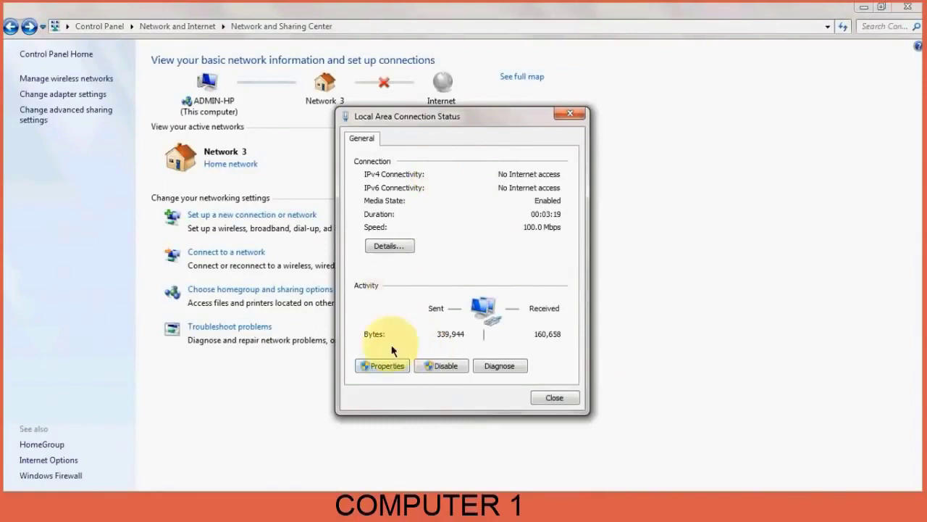
left_click(391, 366)
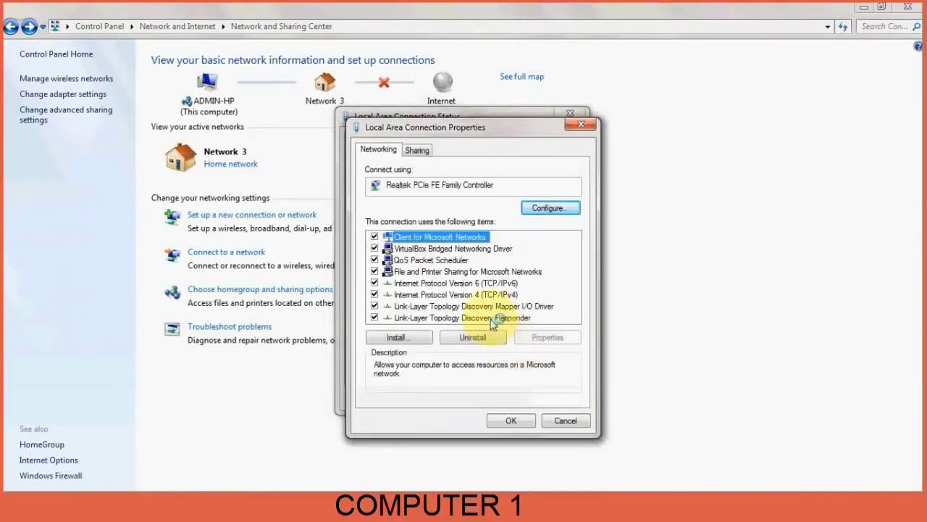
double_click(463, 294)
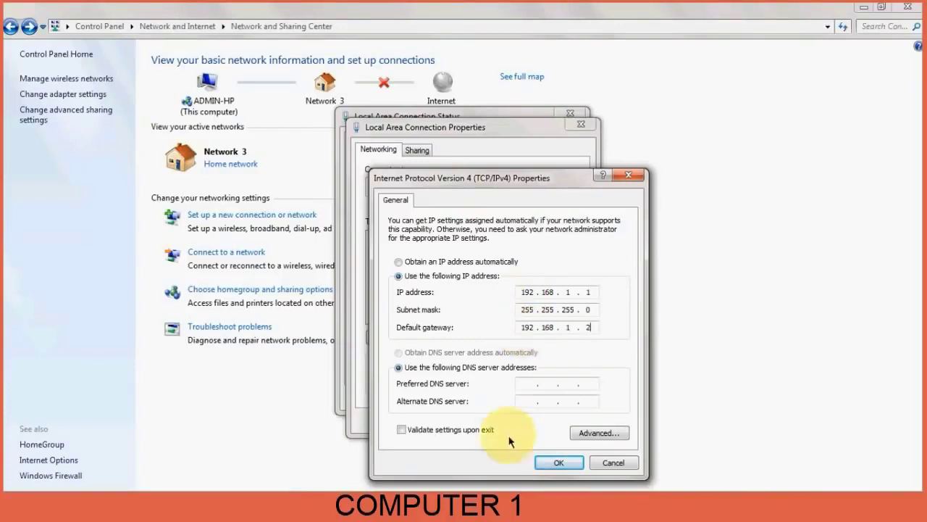
left_click(562, 464)
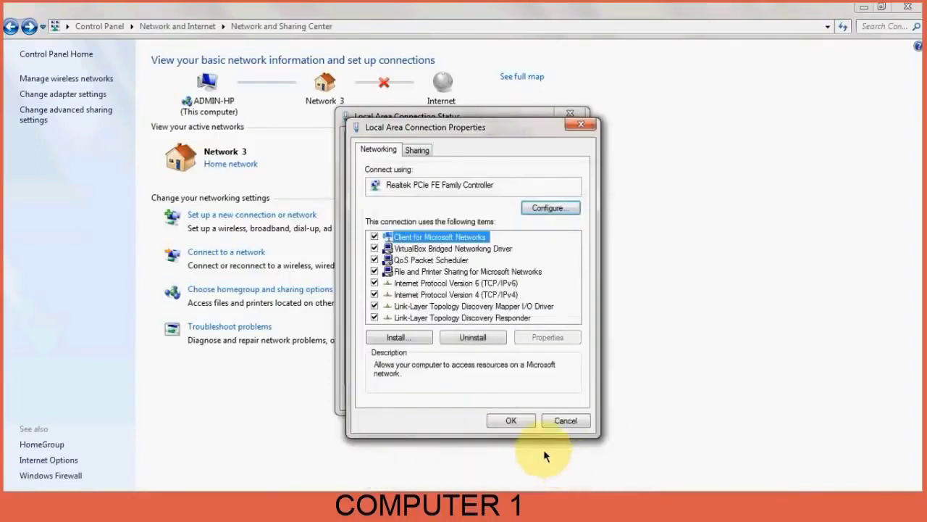
left_click(518, 420)
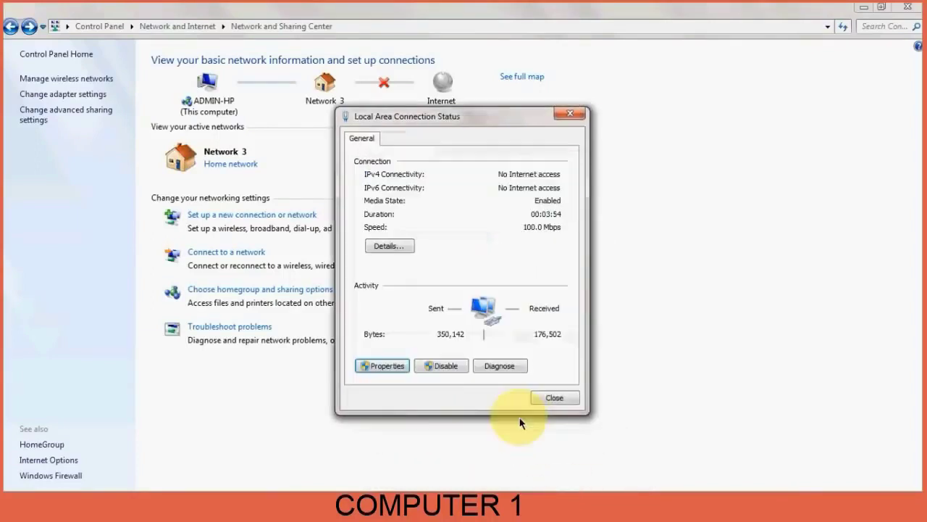
left_click(555, 398)
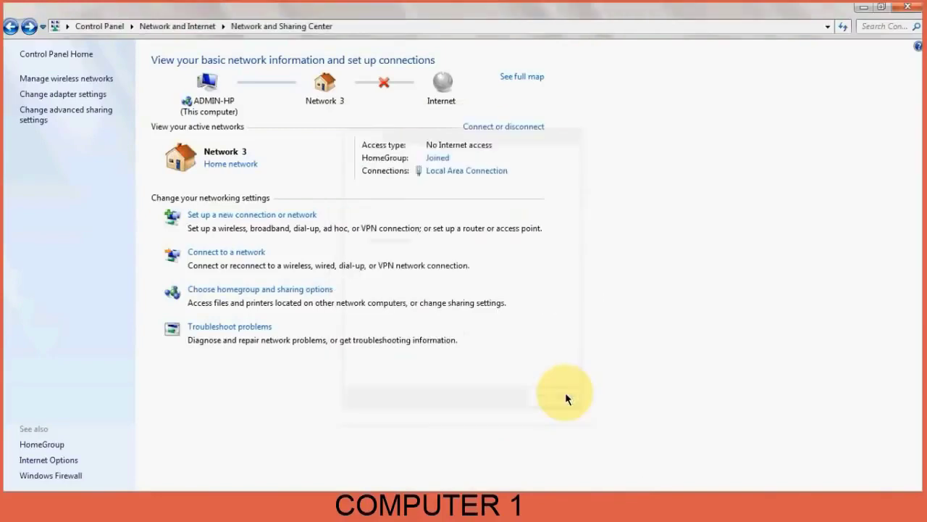
left_click(908, 6)
left_click(72, 261)
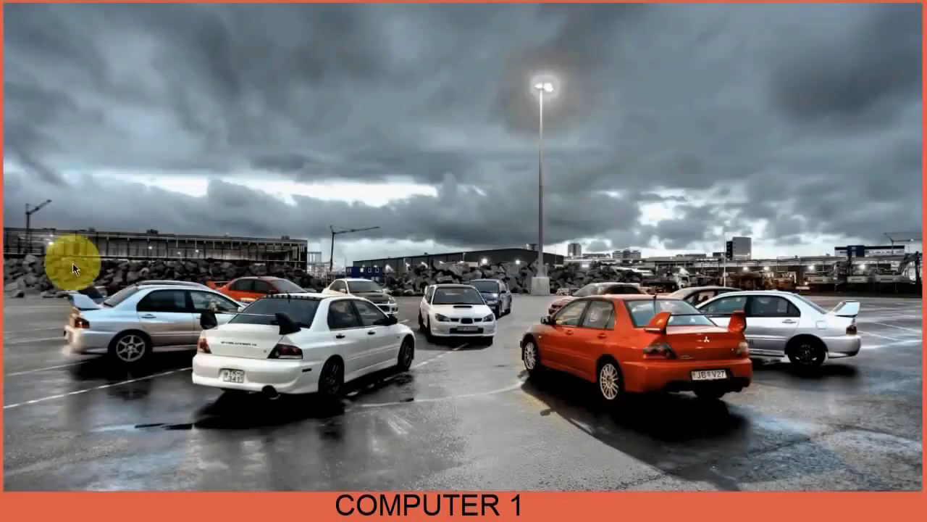
Check Computer 1's workgroup name in the computer name settings and leave without changing it
key("super")
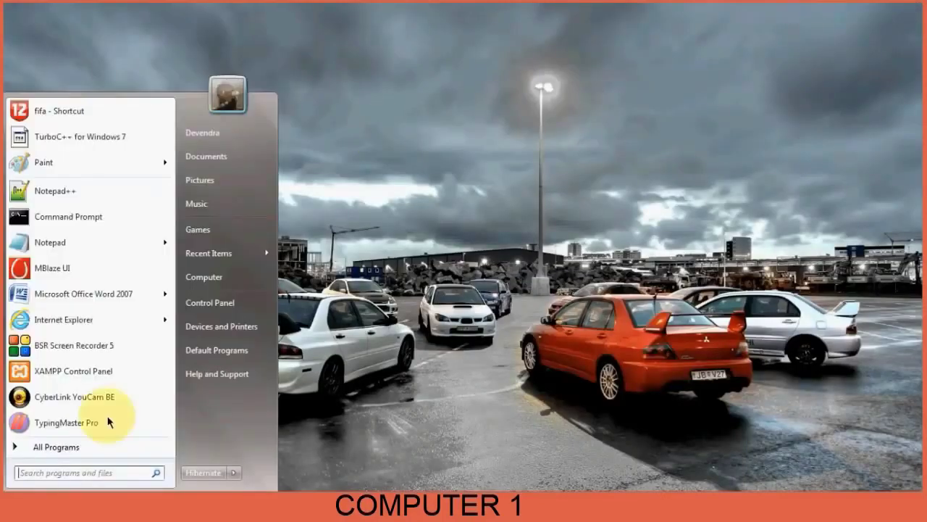
right_click(222, 280)
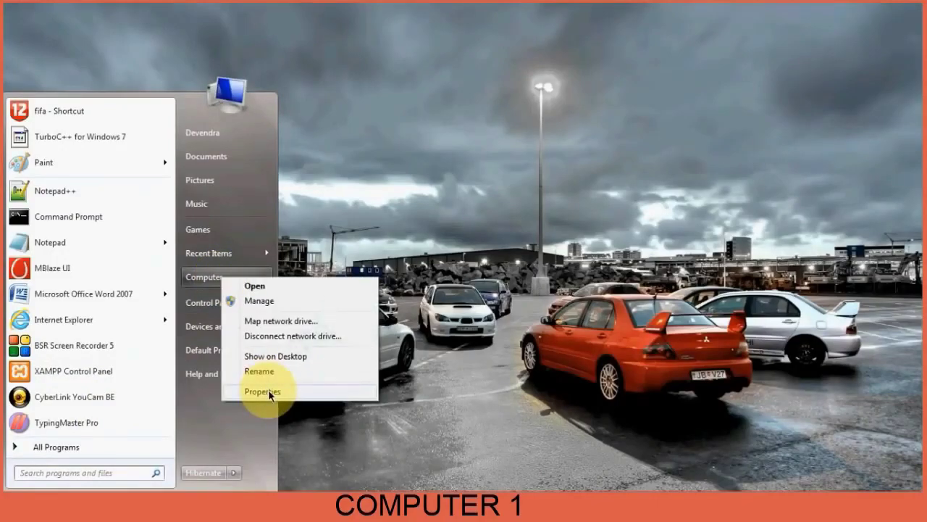
left_click(263, 390)
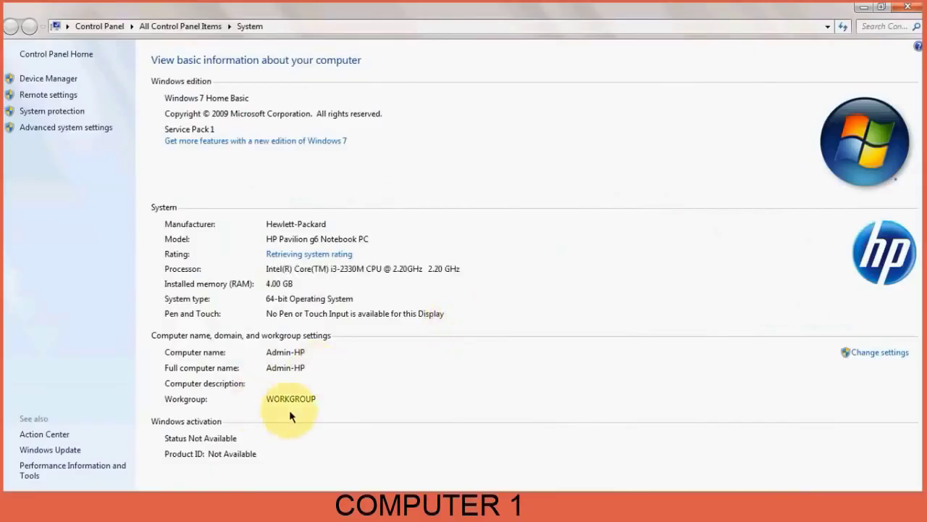
left_click(867, 358)
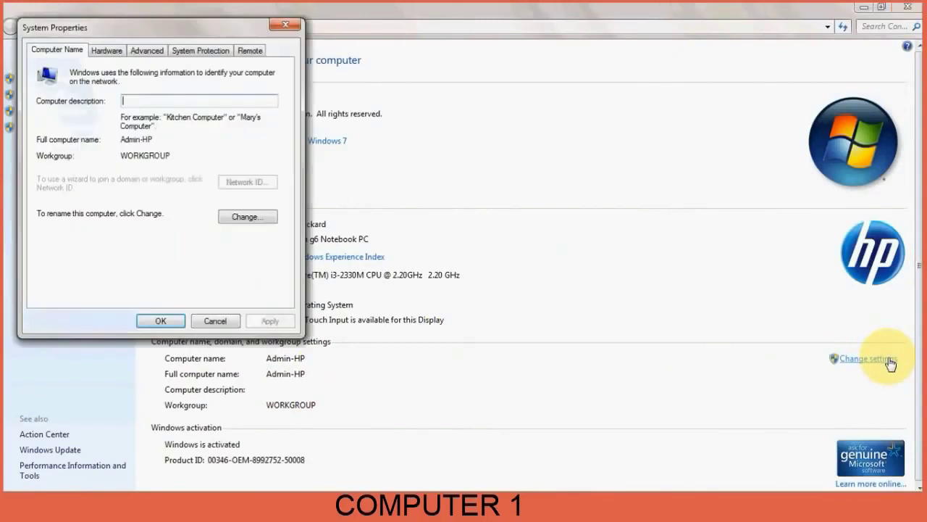
left_click(245, 216)
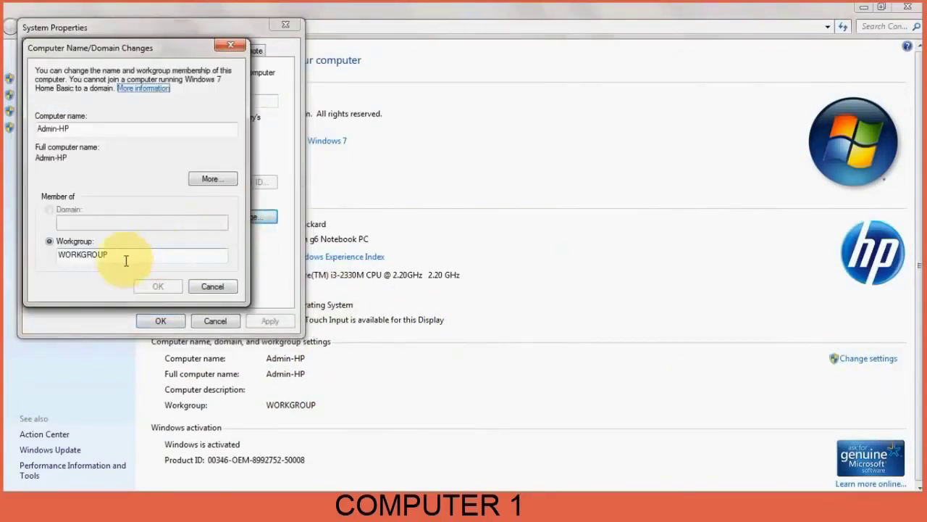
left_click_drag(111, 255, 53, 253)
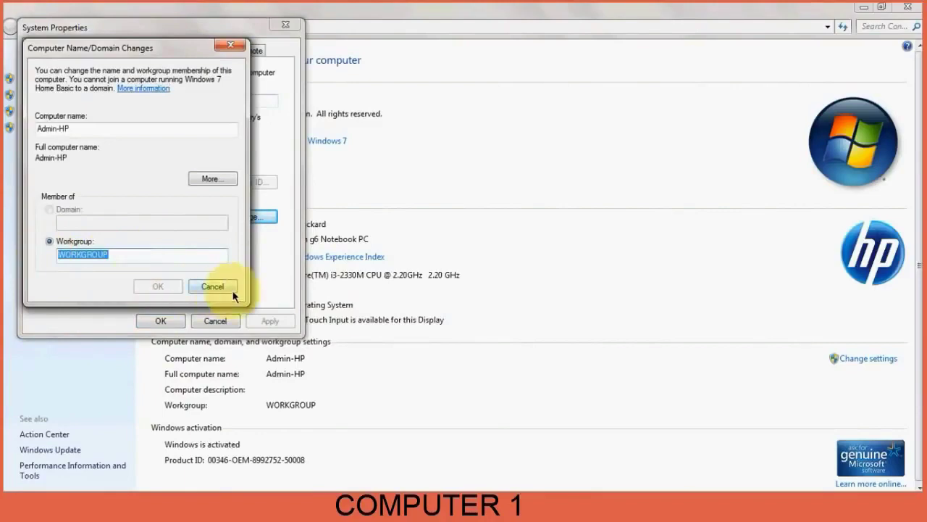
left_click(210, 286)
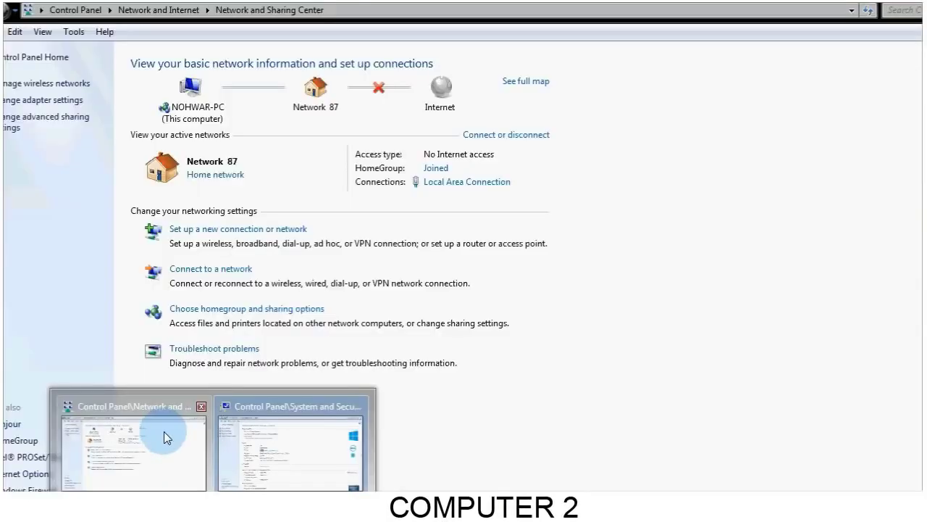
On Computer 2, review the advanced sharing settings for the Home or Work profile and return to the Network and Sharing Center
left_click(164, 431)
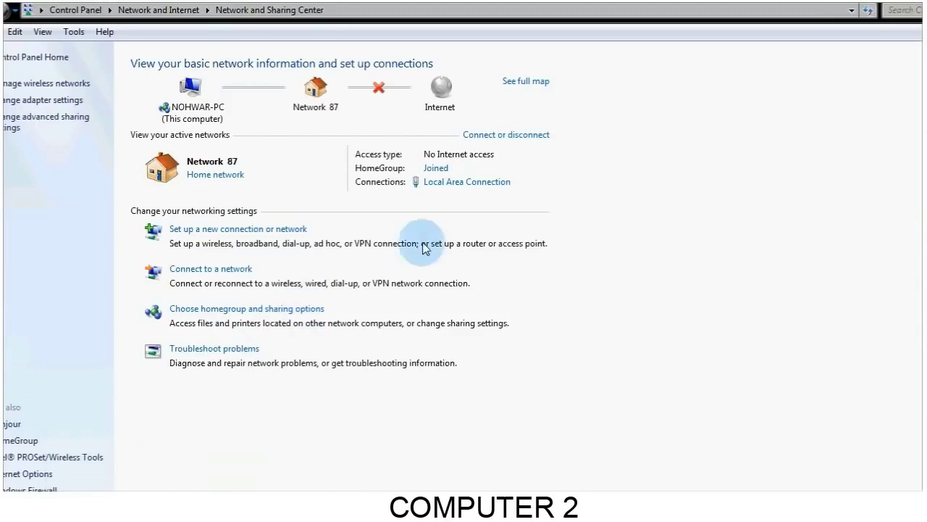
left_click(75, 121)
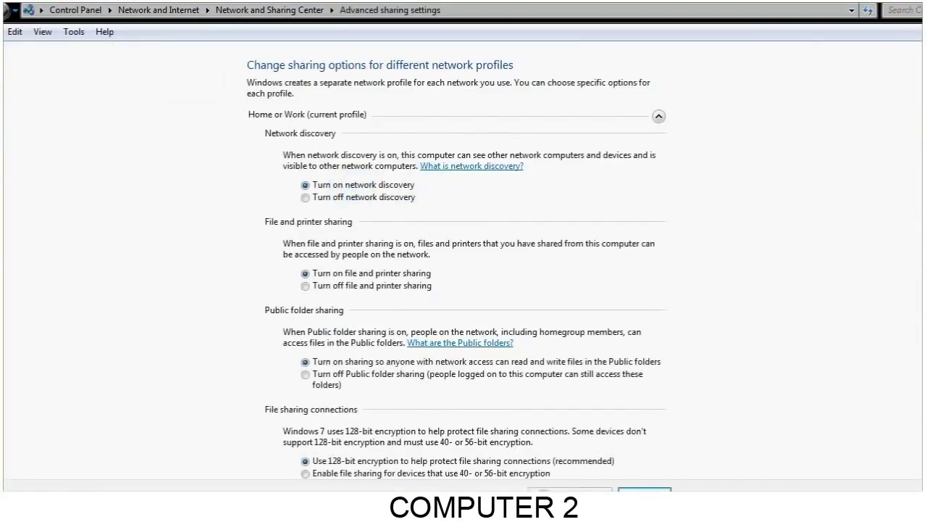
scroll(464, 290, "down", 3)
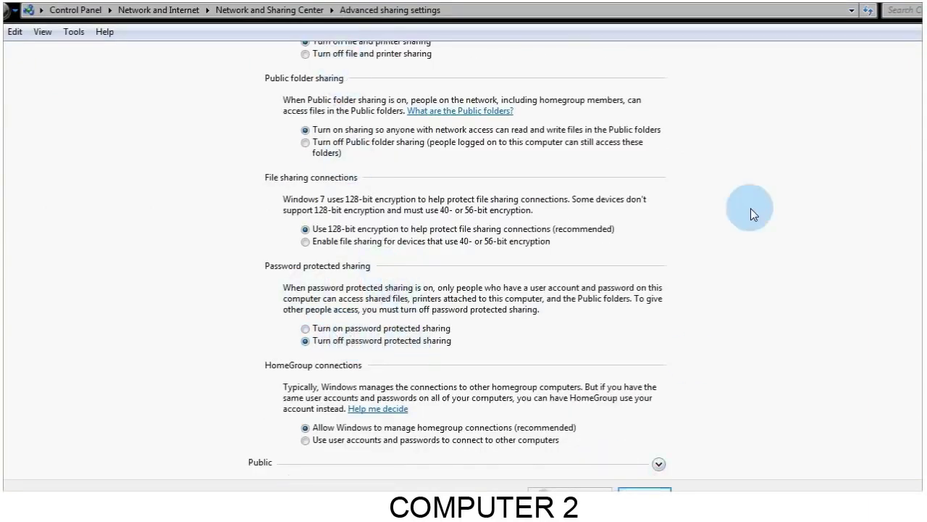
left_click(252, 12)
Give Computer 2's Local Area Connection the static IPv4 address 192.168.1.2 with subnet mask 255.255.255.0
left_click(438, 179)
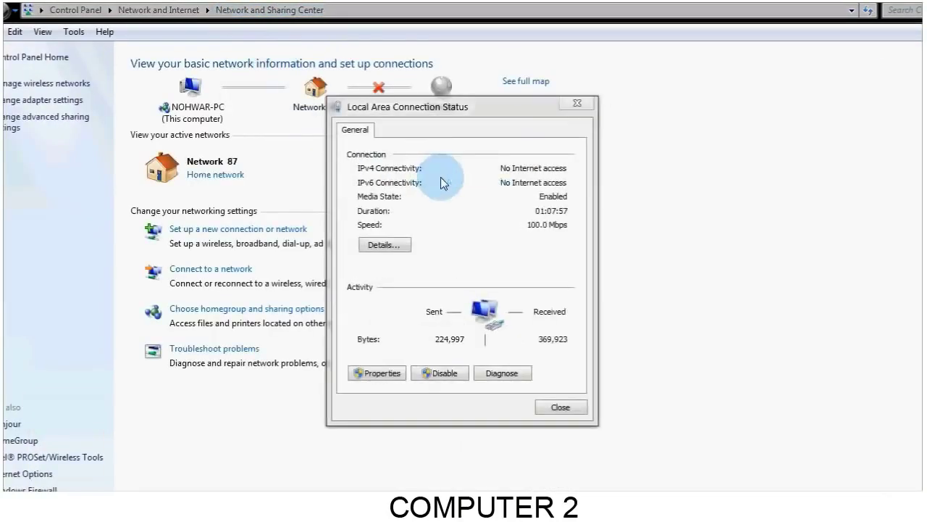
left_click(368, 373)
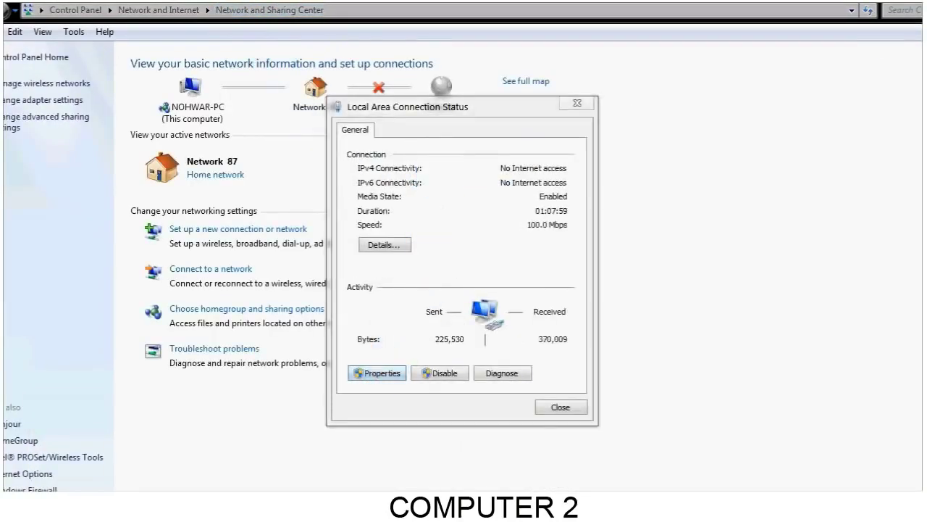
double_click(425, 297)
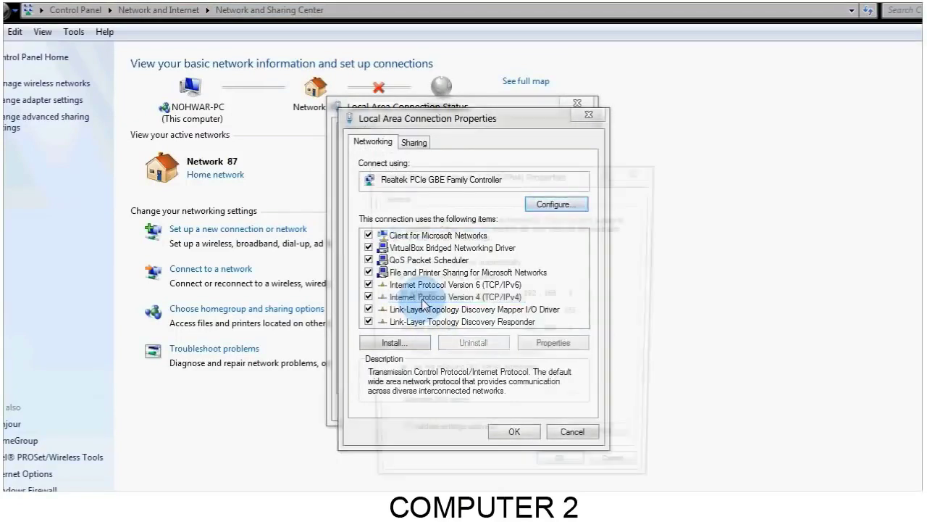
left_click(484, 261)
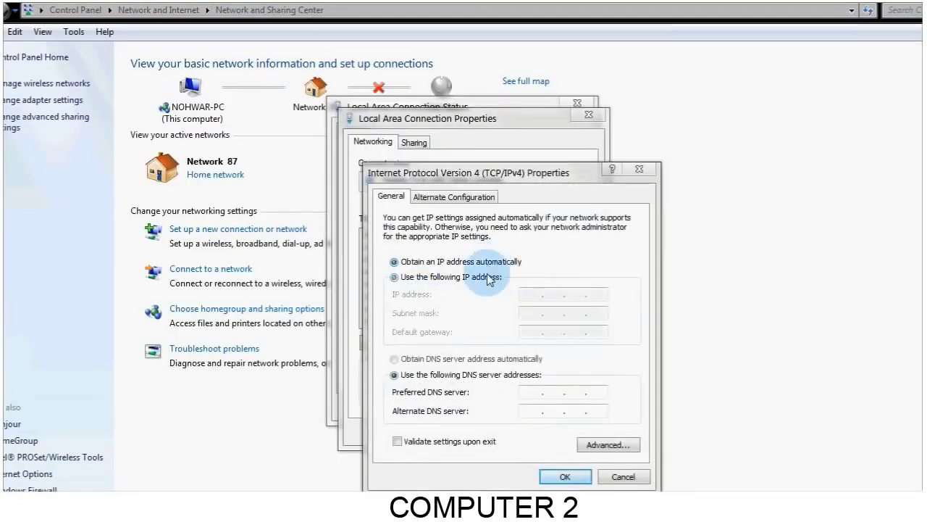
left_click(489, 276)
left_click(533, 296)
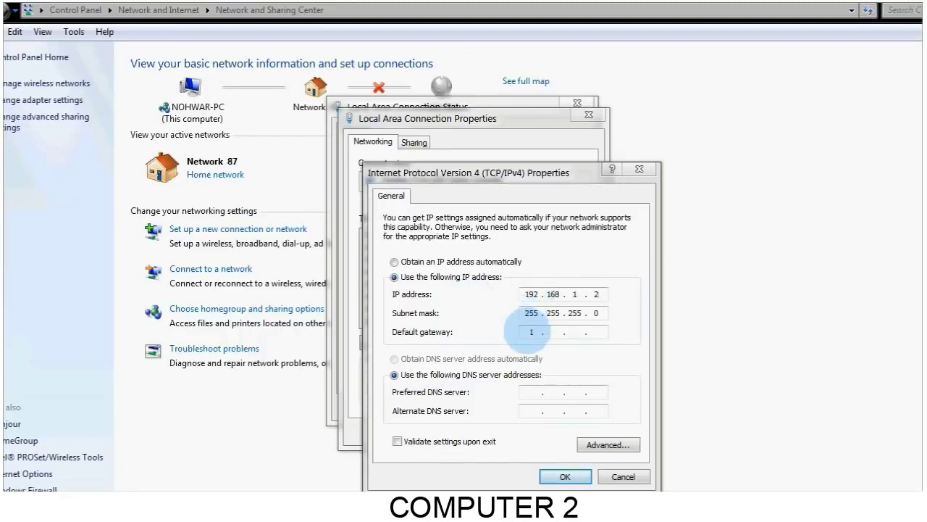
Enter a default gateway in the 192.168.1 range for Computer 2, apply the IPv4 settings and close the connection dialogs
left_click(529, 330)
type("192 . 168 .")
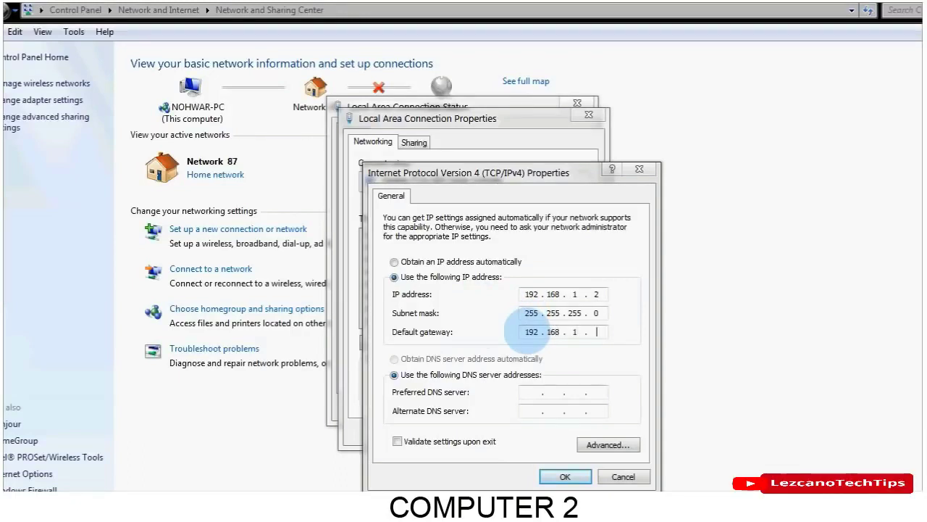
left_click(565, 476)
left_click(514, 431)
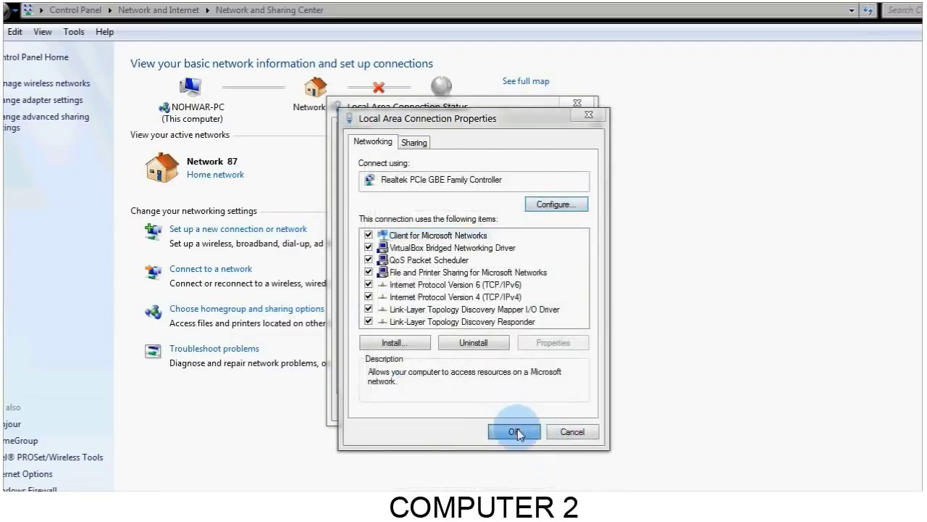
left_click(560, 408)
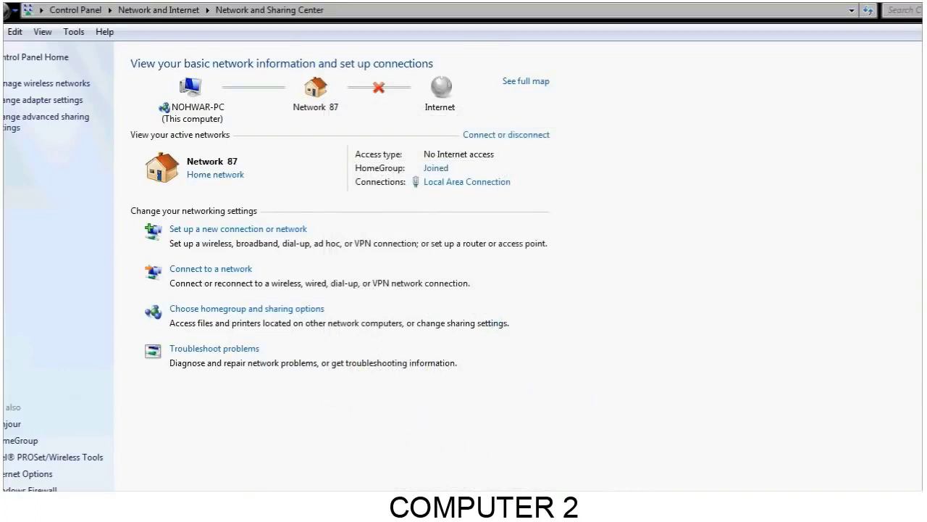
Check Computer 2's workgroup name in the system information and the computer name settings
left_click(290, 465)
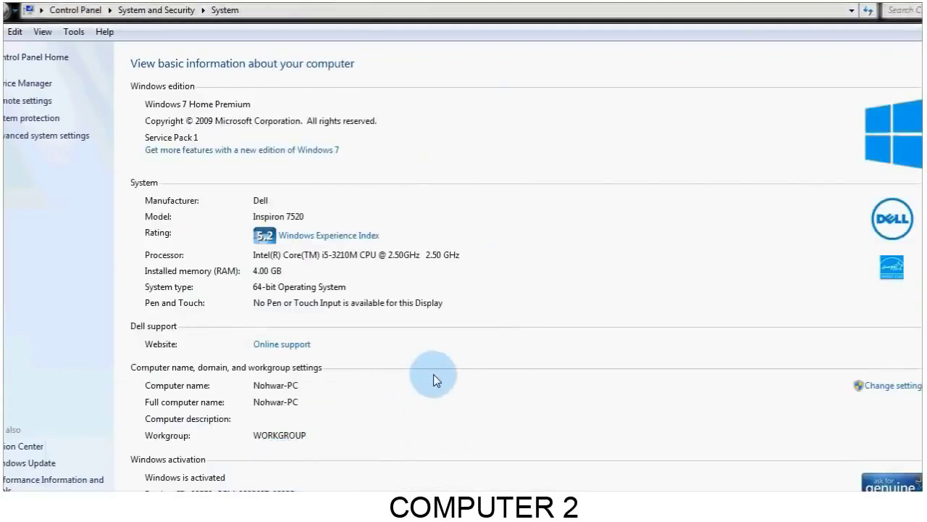
scroll(527, 266, "down", 1)
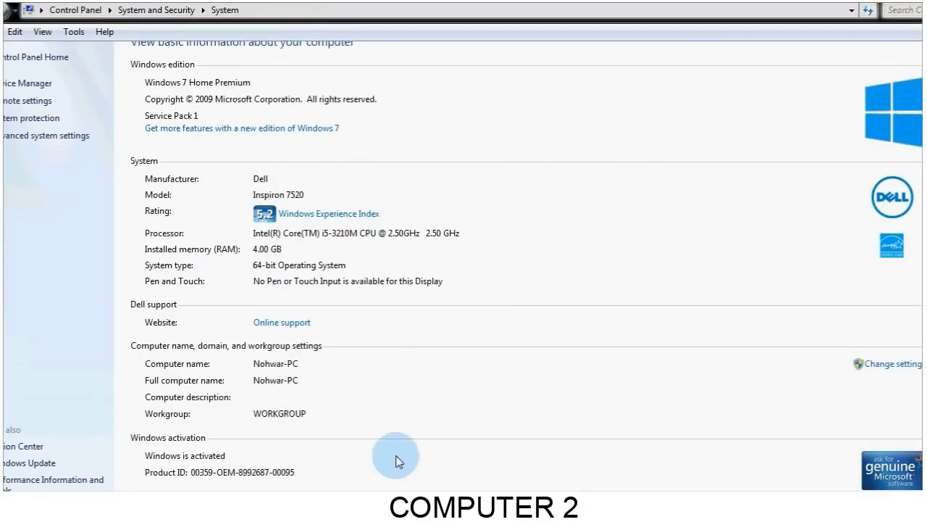
left_click(274, 416)
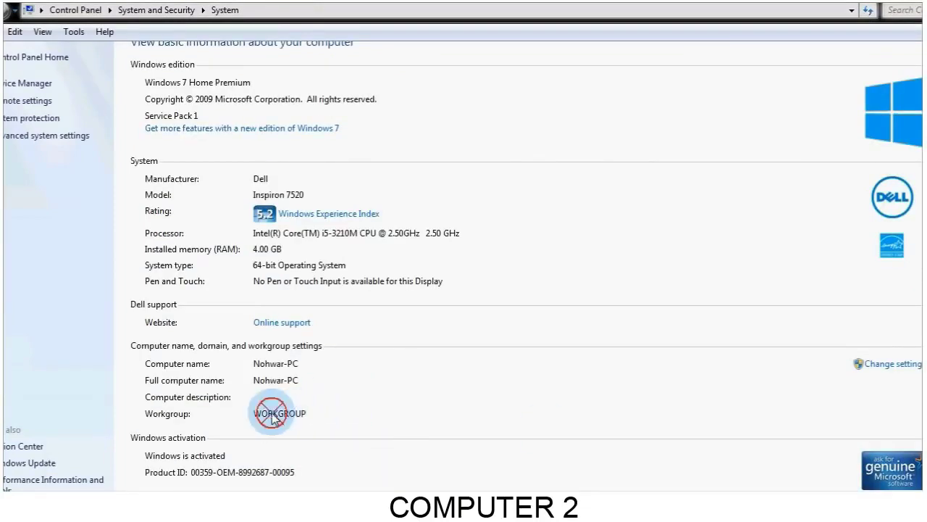
left_click(896, 372)
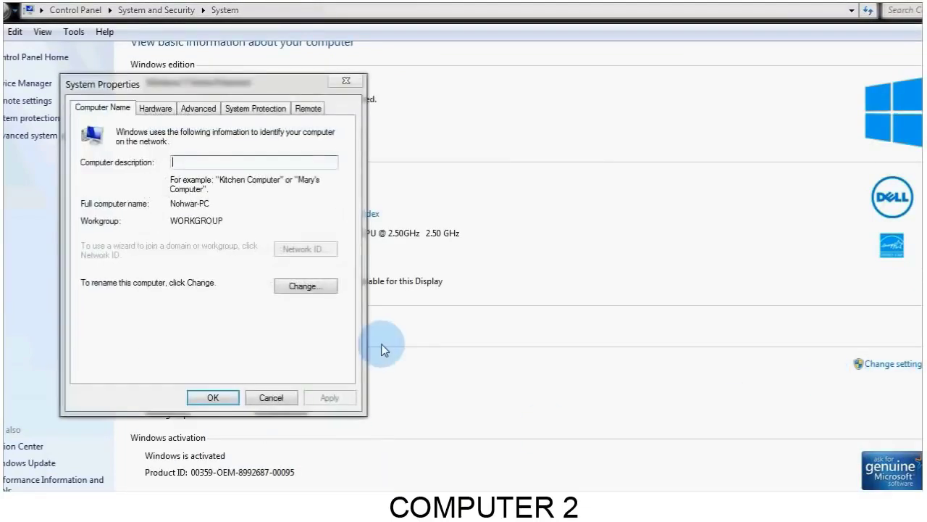
left_click(296, 286)
double_click(166, 325)
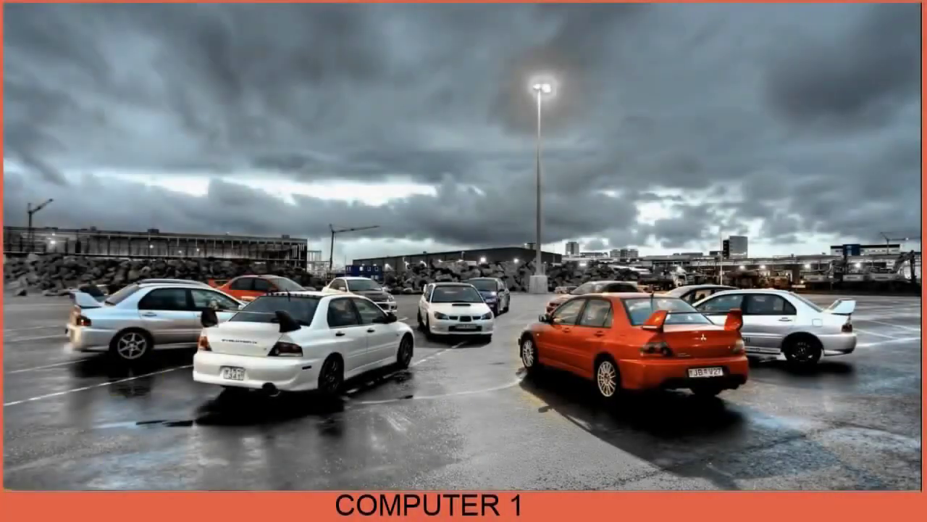
On Computer 1, search for "net", open the Network window and examine which computers are listed
key("super")
type("net")
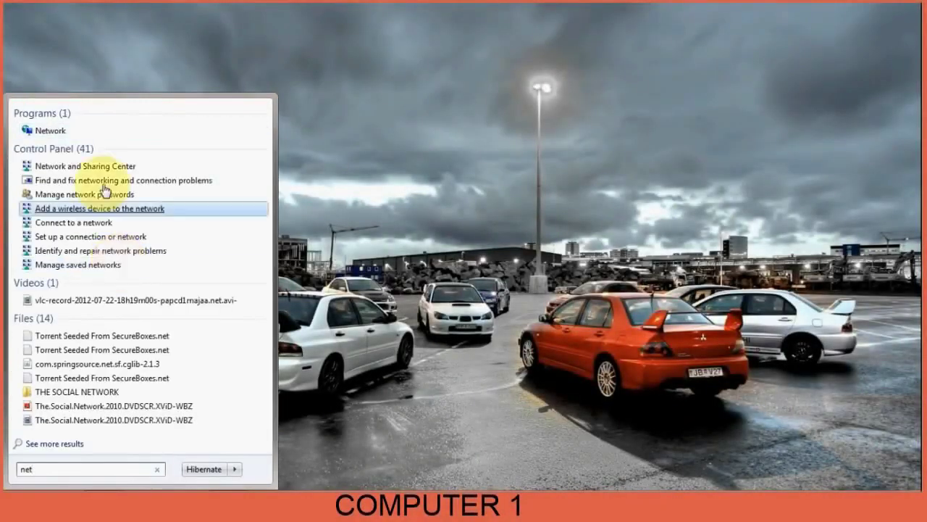
left_click(76, 137)
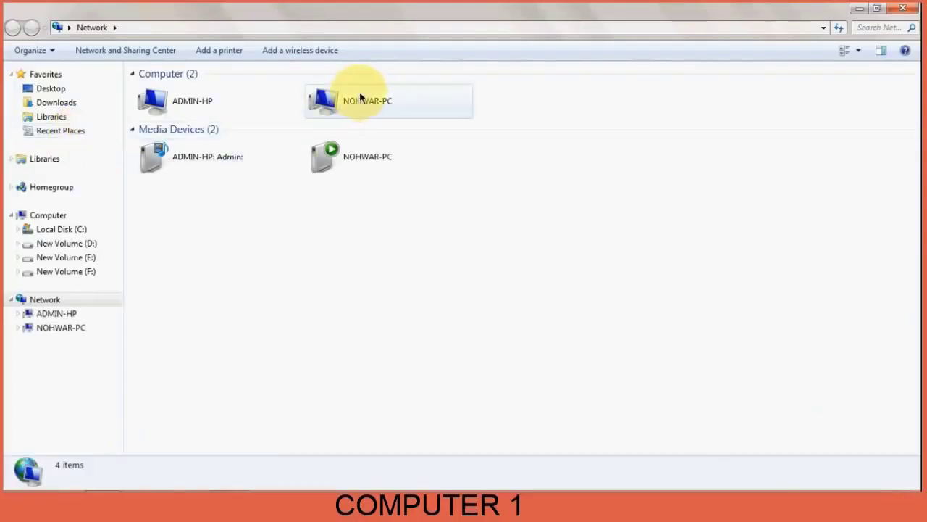
left_click_drag(554, 116, 160, 97)
left_click(293, 332)
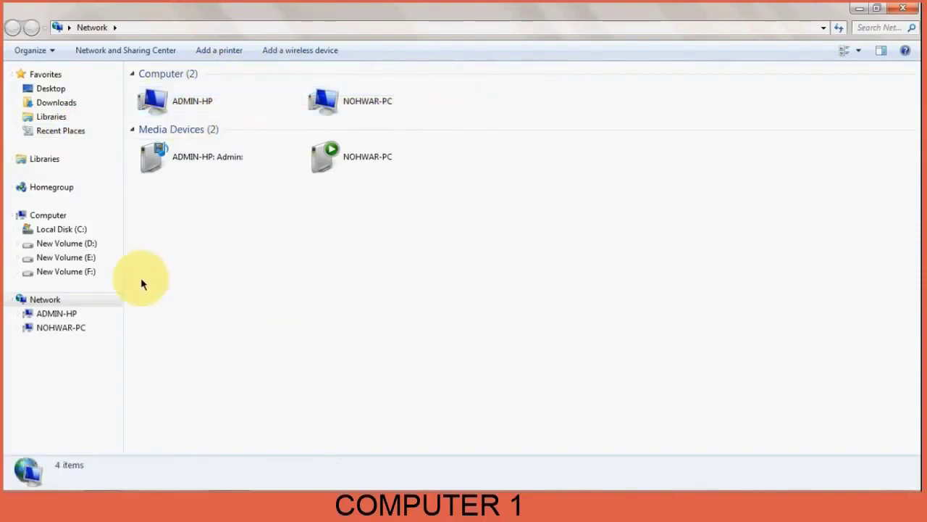
On Computer 1, open the specific-people sharing settings for the movies folder on New Volume (D:)
left_click(46, 215)
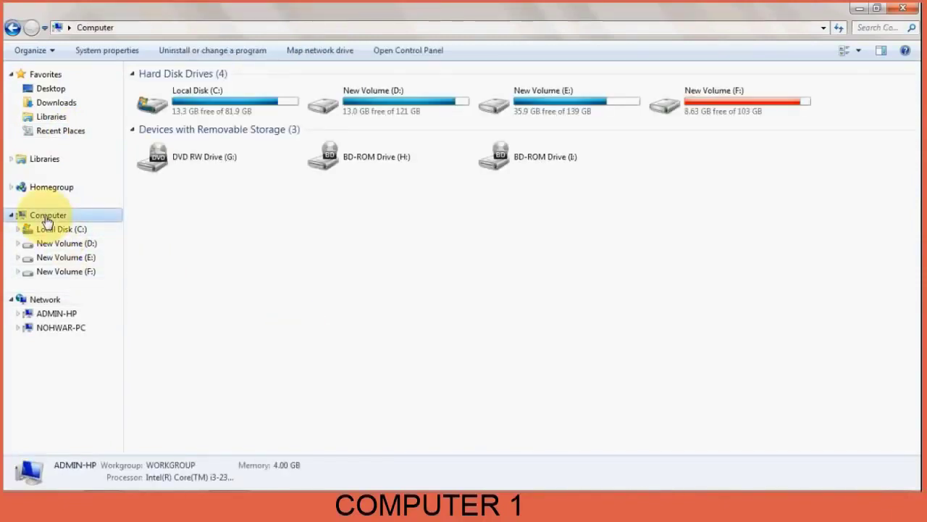
double_click(368, 108)
left_click(234, 131)
right_click(231, 125)
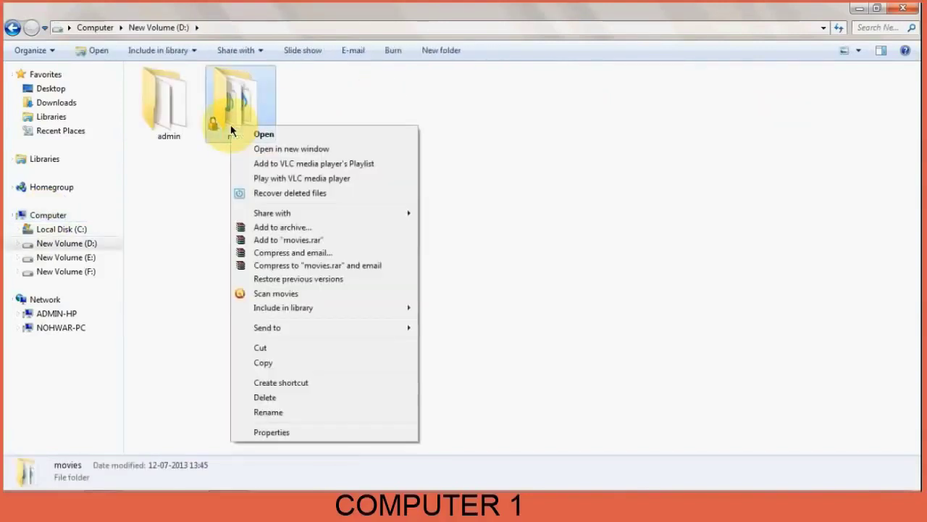
mouse_move(297, 218)
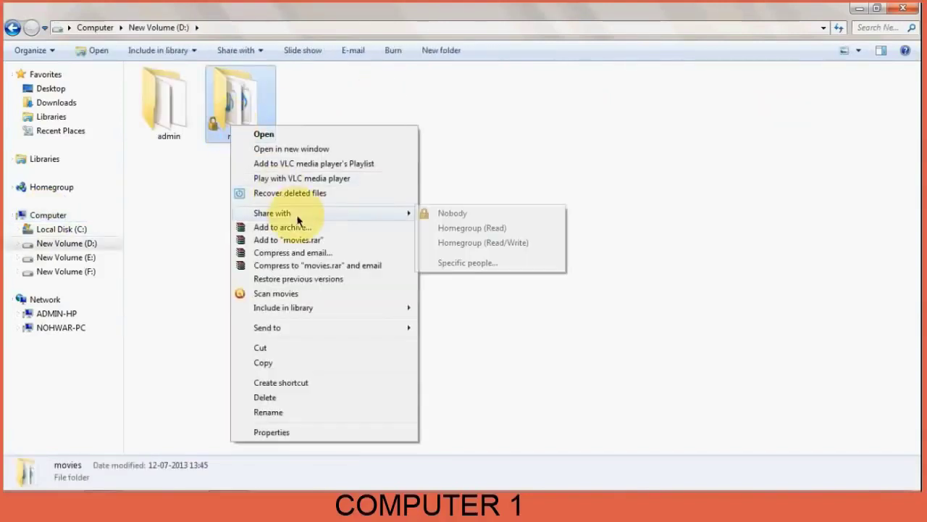
left_click(465, 262)
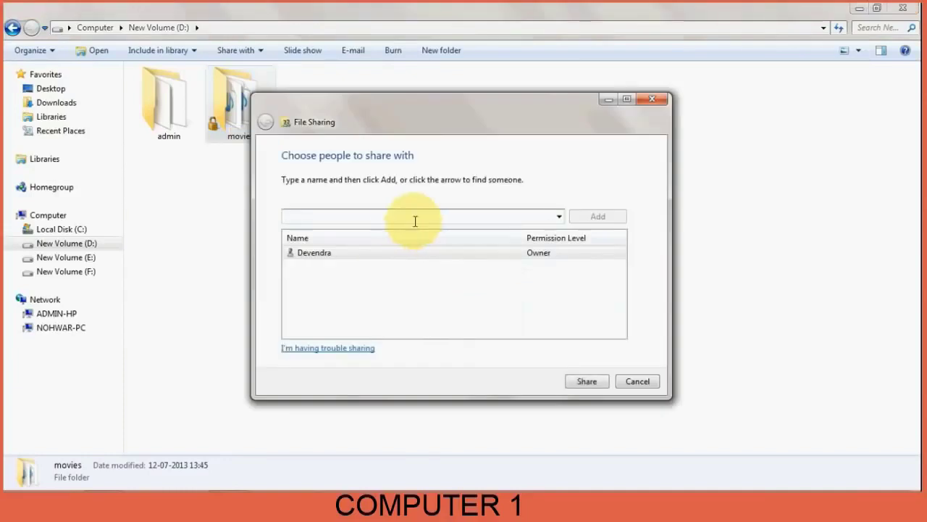
Add Everyone to the people the movies folder is shared with, choose their permission level and finish sharing the folder
left_click(558, 216)
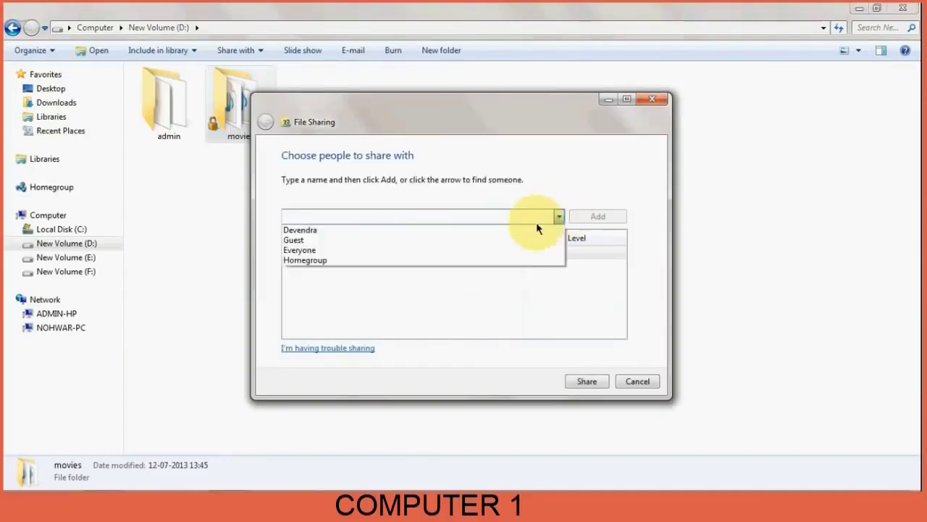
left_click(527, 257)
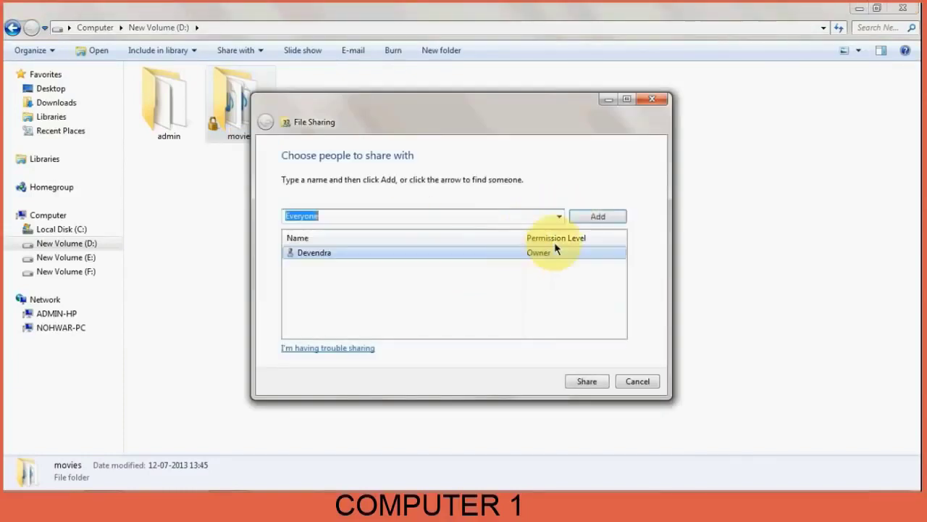
left_click(590, 214)
left_click(590, 265)
left_click(601, 281)
left_click(587, 381)
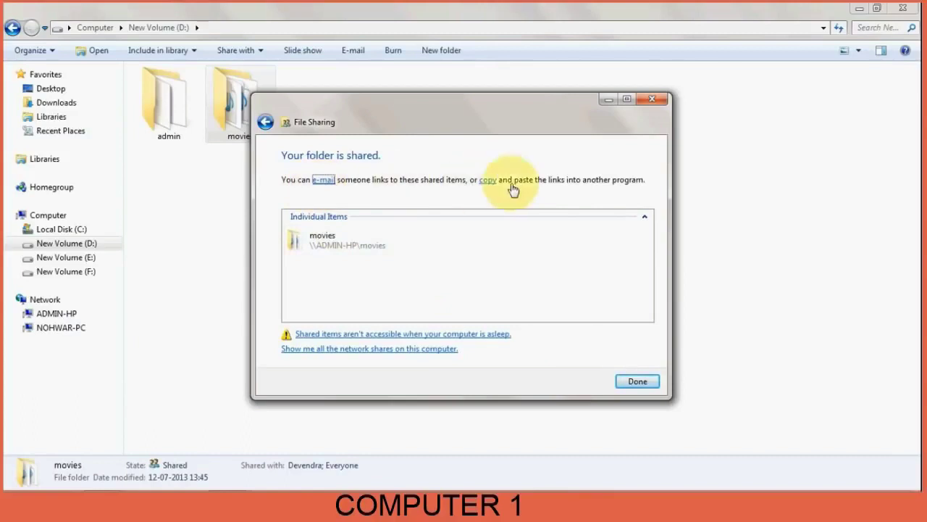
left_click(638, 384)
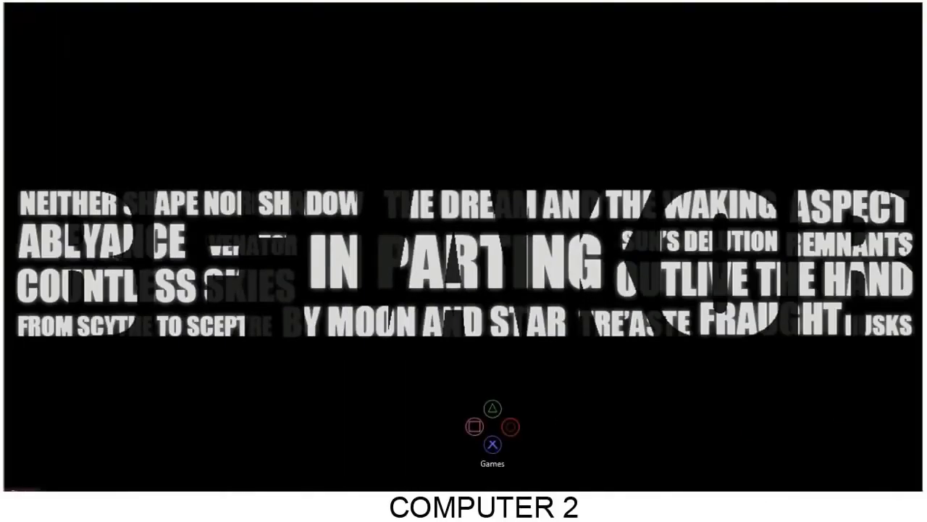
On Computer 2, browse the network to ADMIN-HP and open its shared movies folder
key("super")
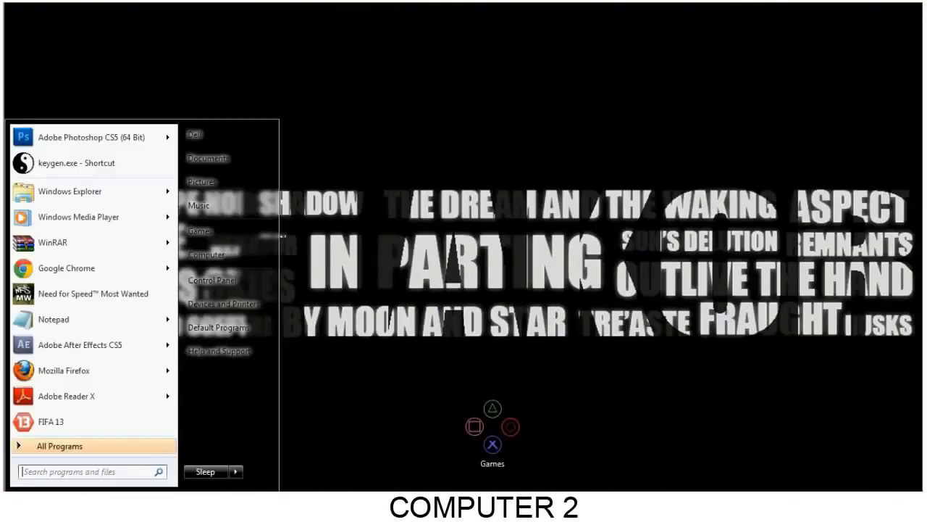
left_click(222, 251)
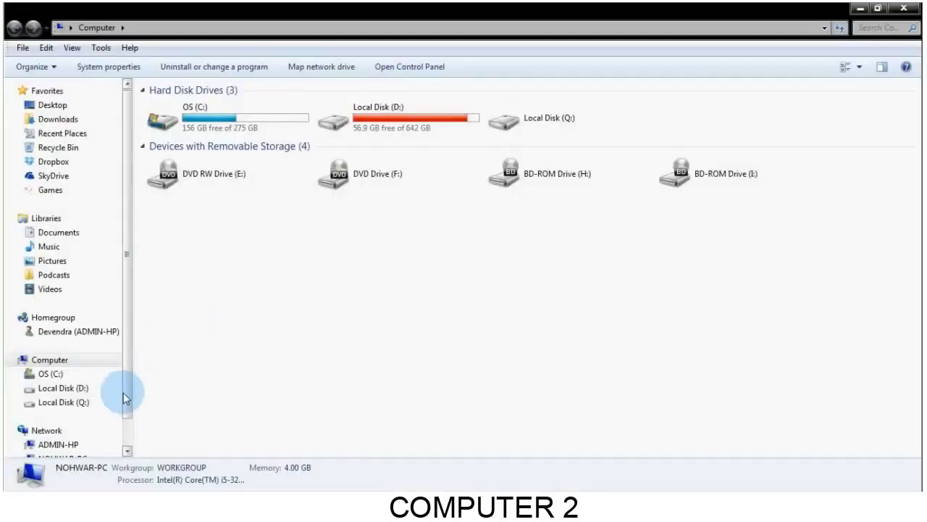
left_click(85, 428)
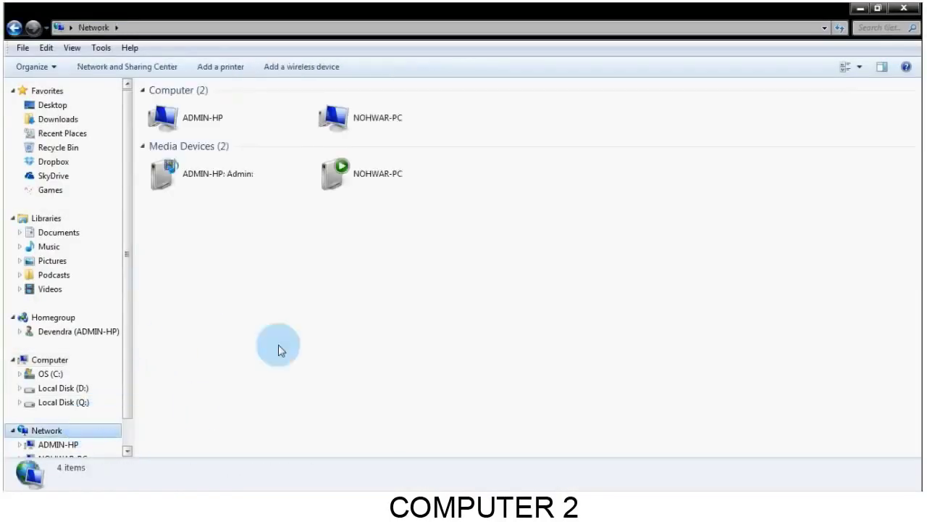
double_click(242, 124)
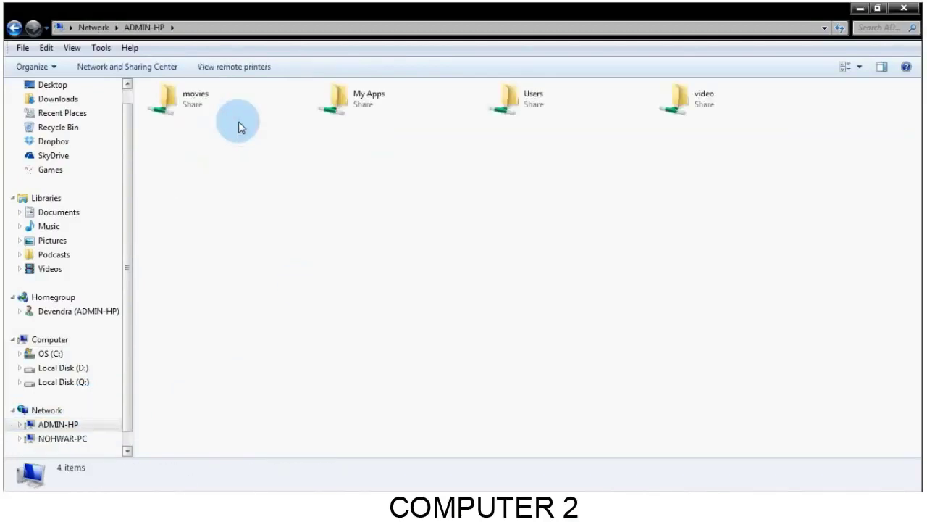
double_click(233, 102)
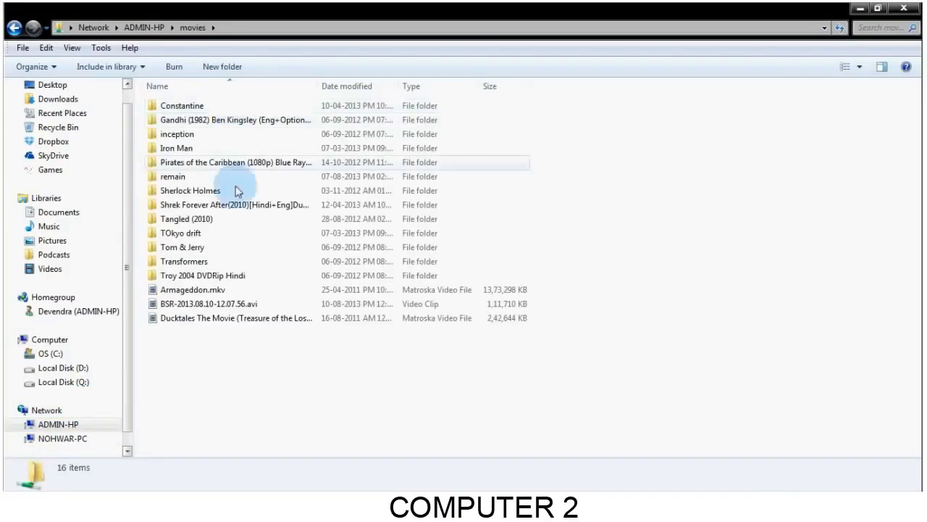
Copy the Tangled (2010) folder from the shared movies folder
left_click(239, 221)
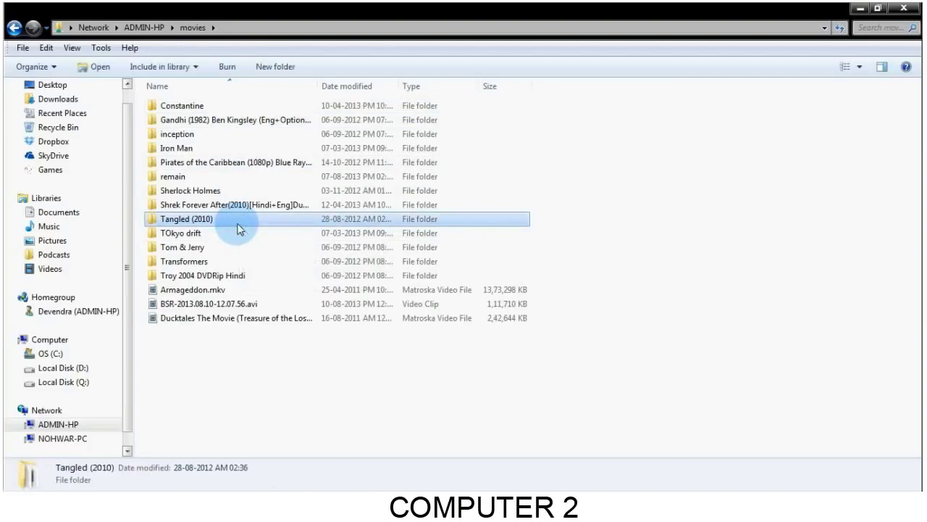
right_click(239, 228)
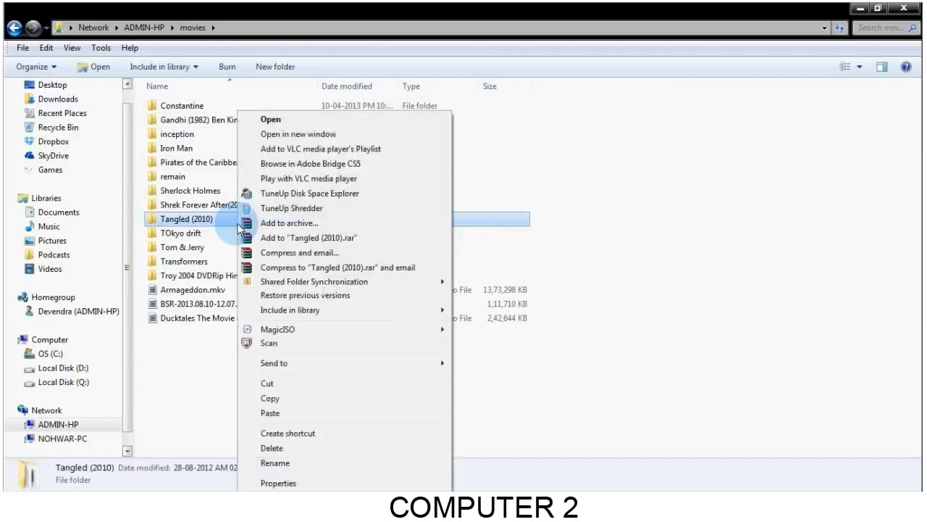
left_click(314, 398)
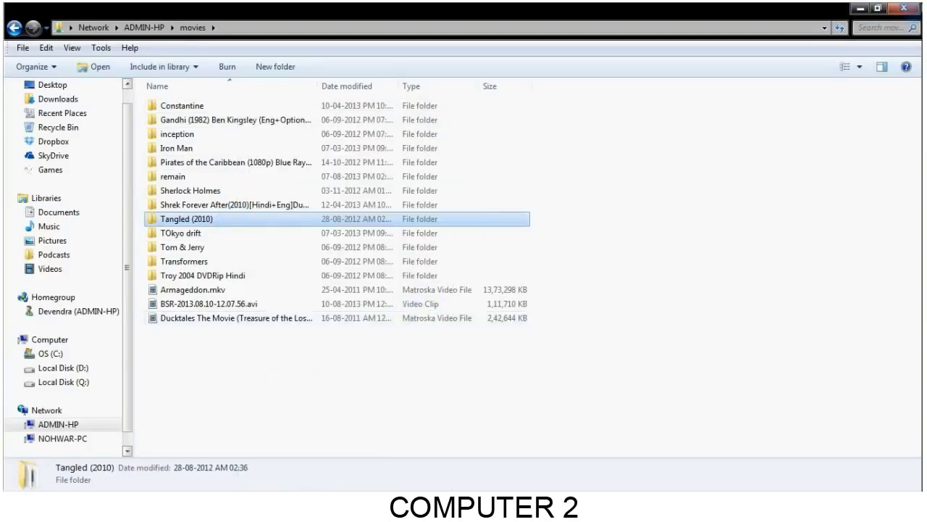
Paste the copied folder into the MOVIES folder on Computer 2's Local Disk (D:) and expand the transfer details
key("super+d")
key("super")
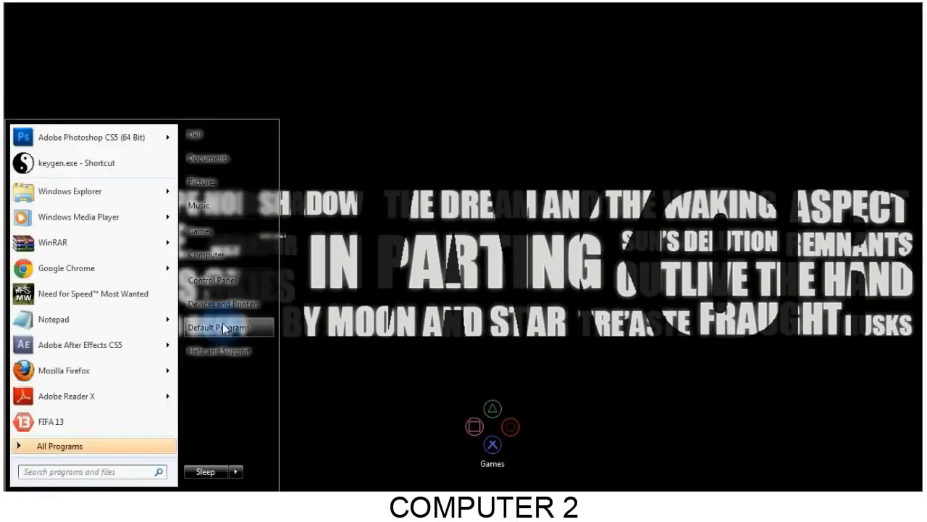
left_click(234, 254)
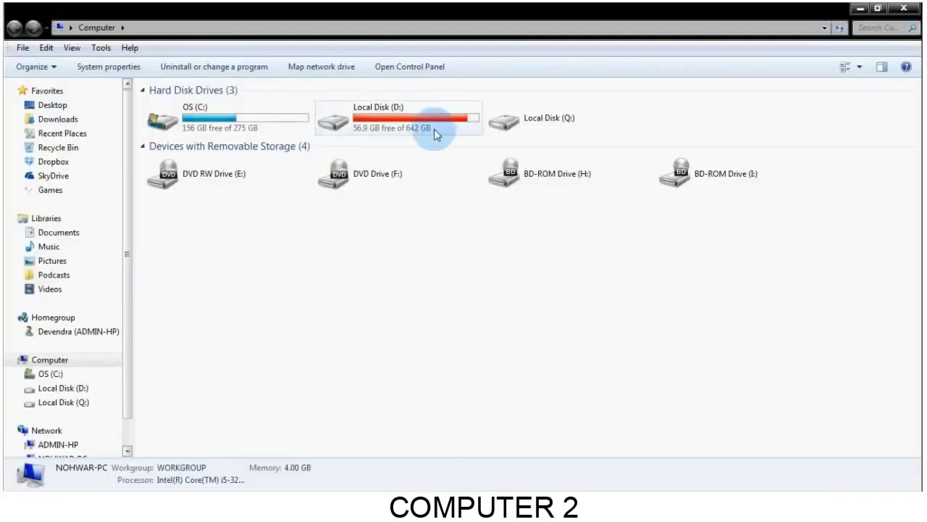
double_click(435, 132)
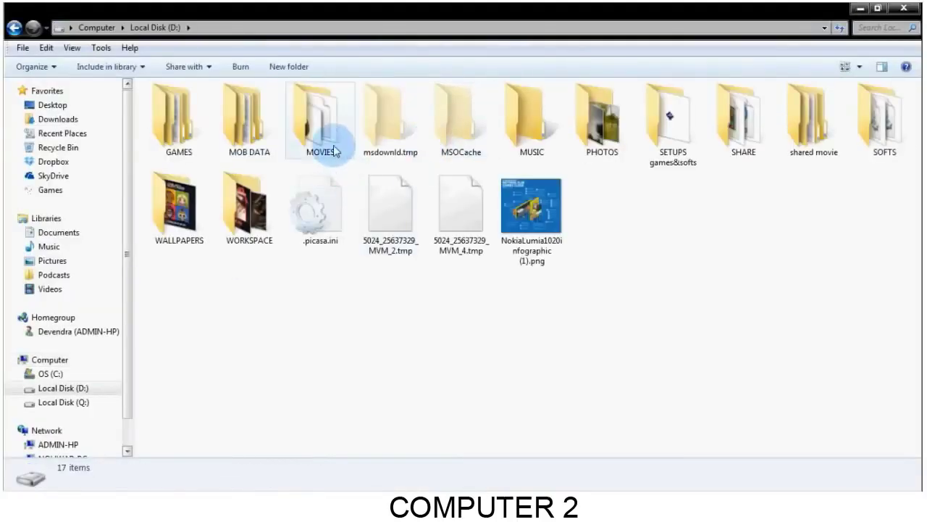
double_click(320, 123)
right_click(635, 335)
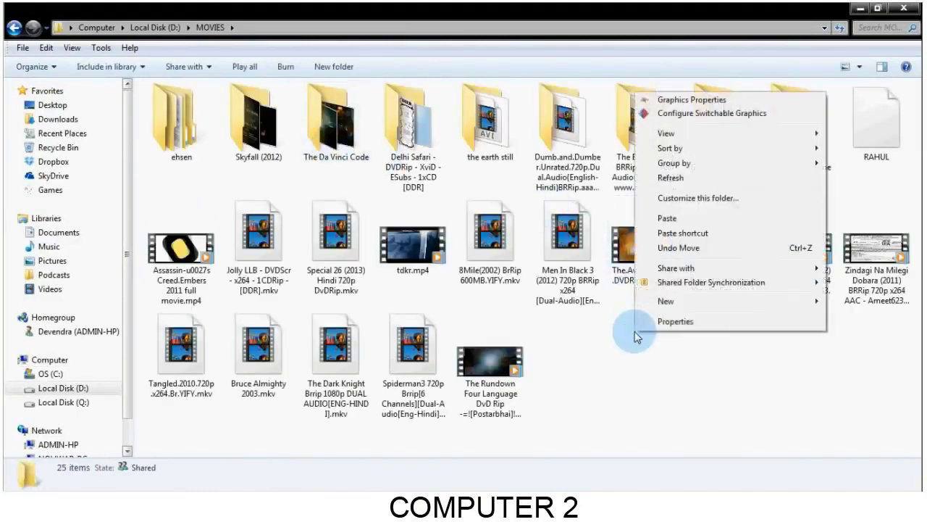
left_click(667, 217)
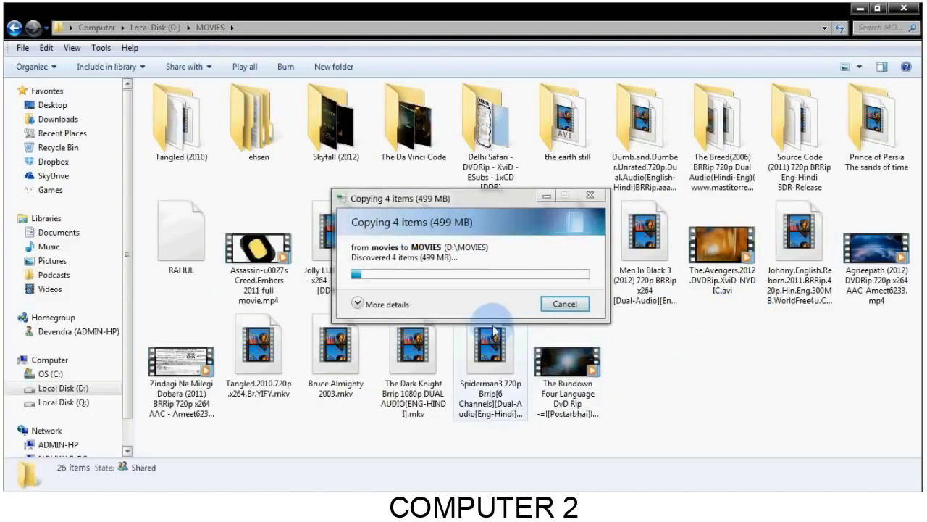
left_click(387, 305)
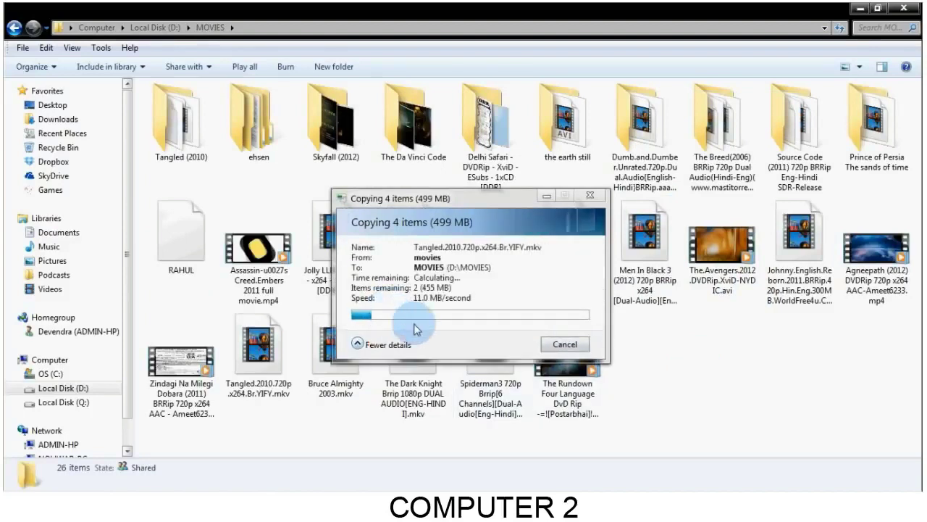